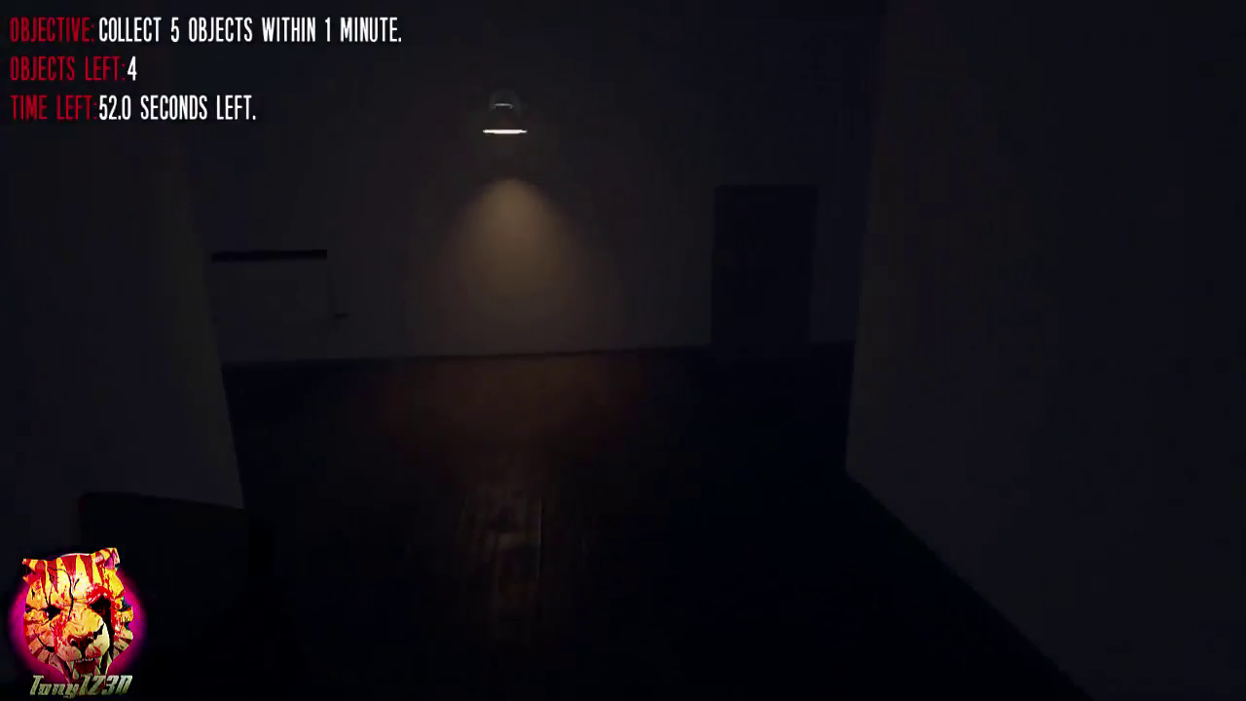
{"action": "key", "text": "w"}
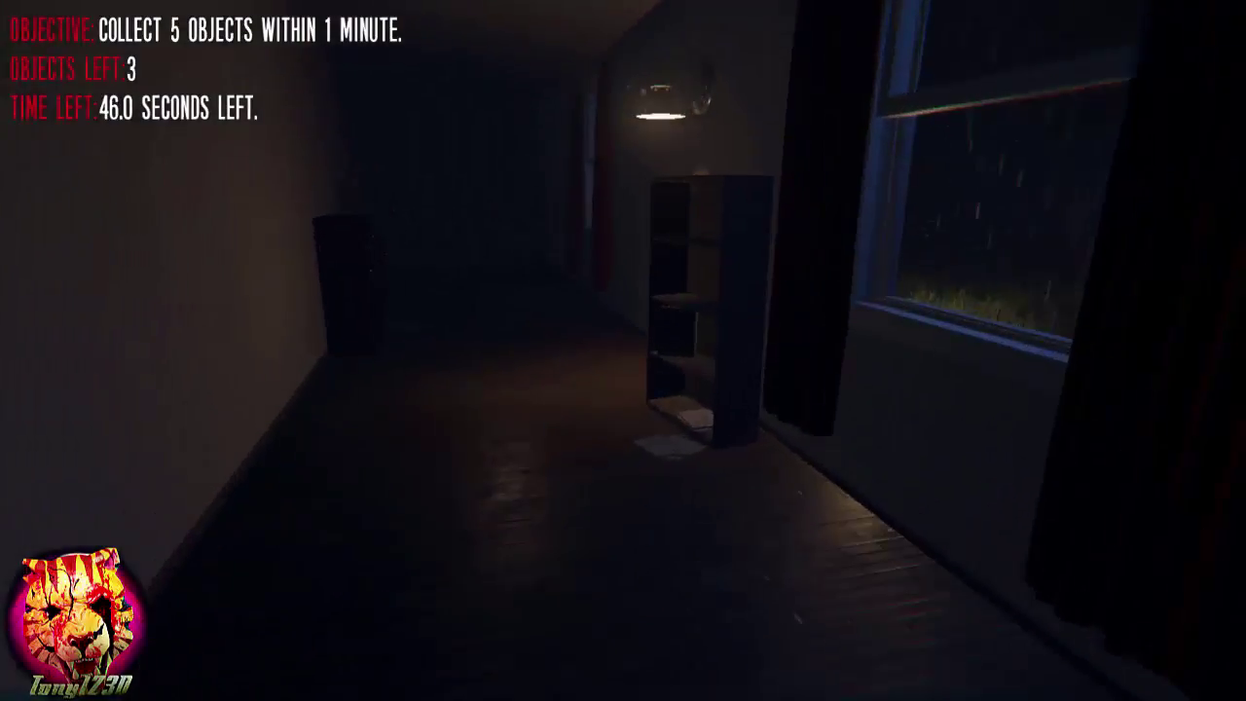
Step: Walk the hallway past the chair and search the dark room by the lit shelf
{"action": "key", "text": "w"}
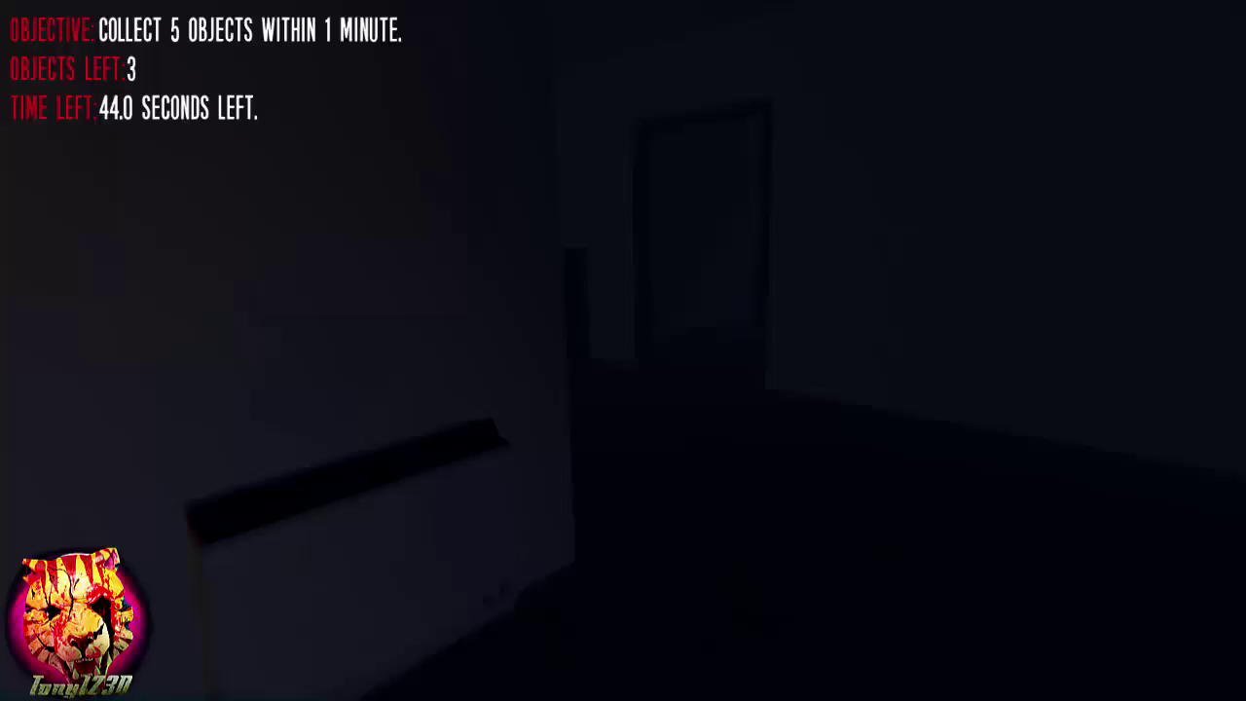
{"action": "key", "text": "w"}
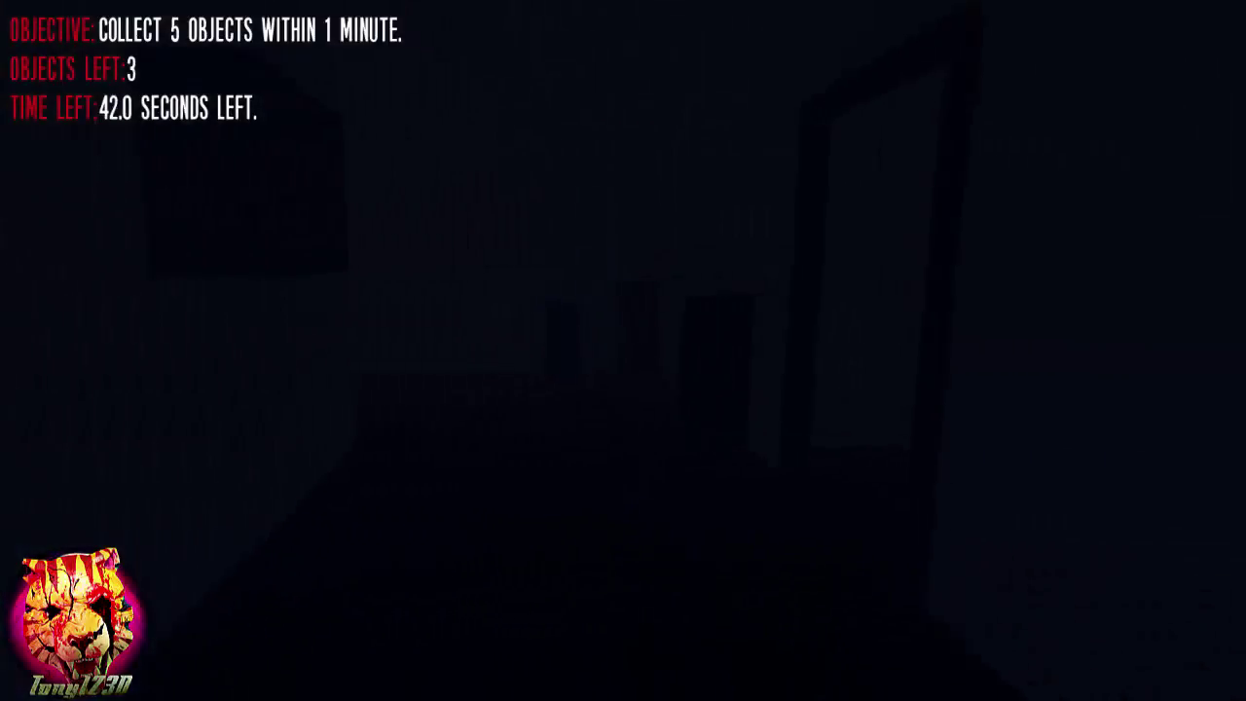
{"action": "key", "text": "w"}
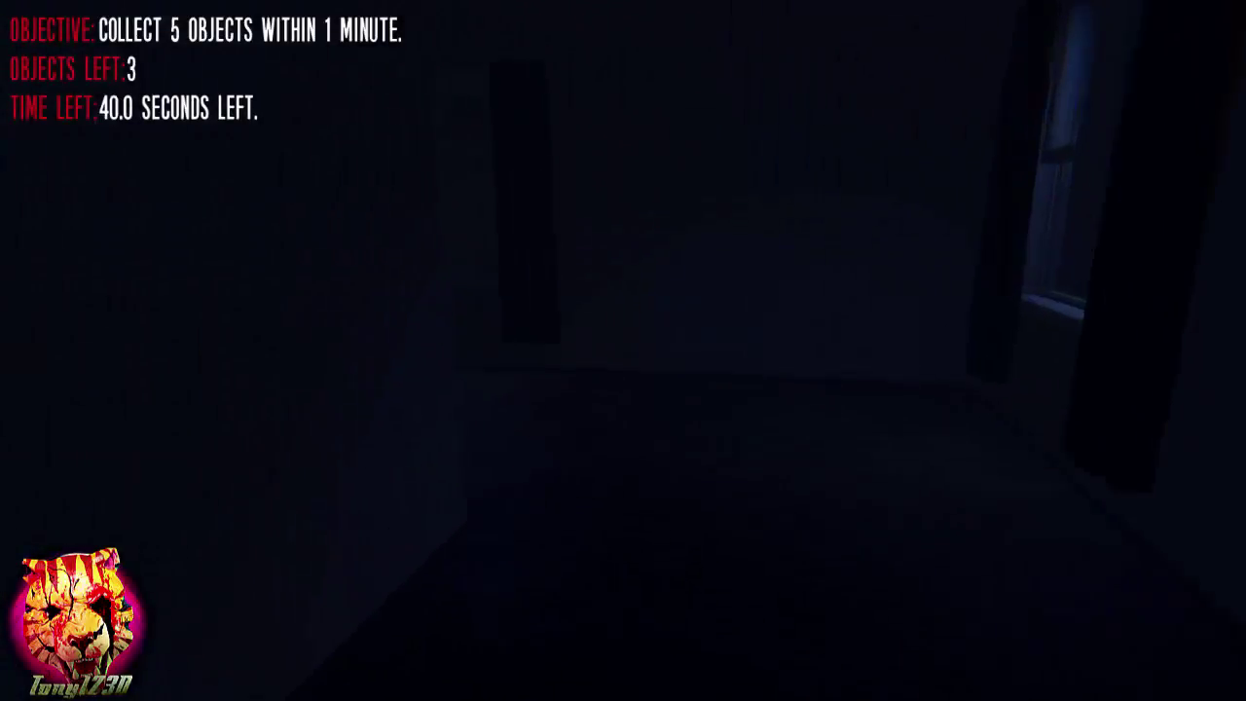
{"action": "key", "text": "w"}
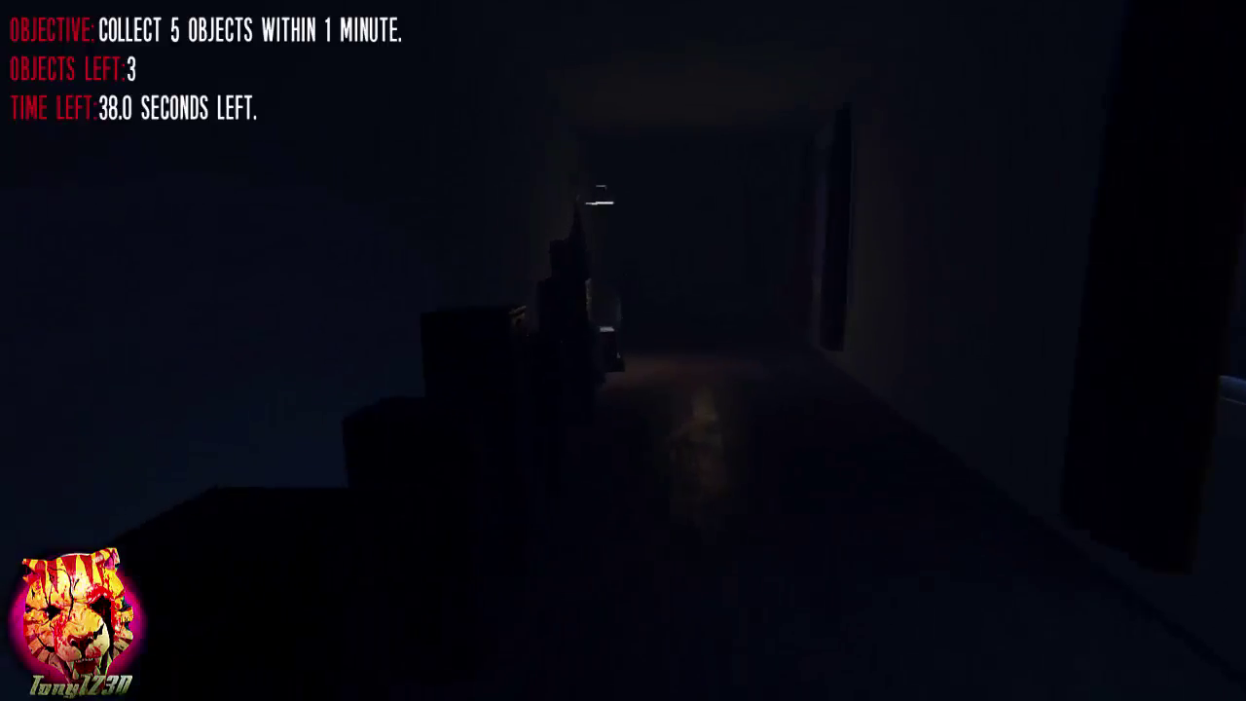
{"action": "key", "text": "w"}
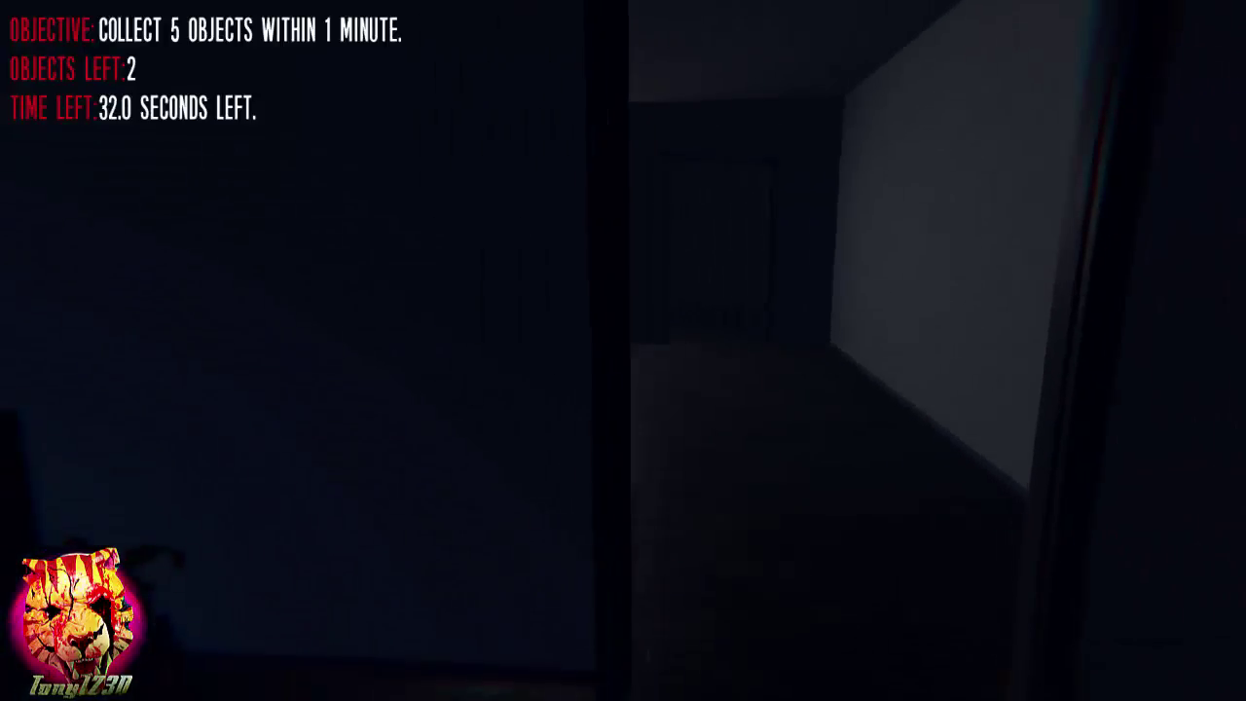
Step: Move through the dark rooms, flagged corridor and lit hallway to the office desk area
{"action": "key", "text": "w"}
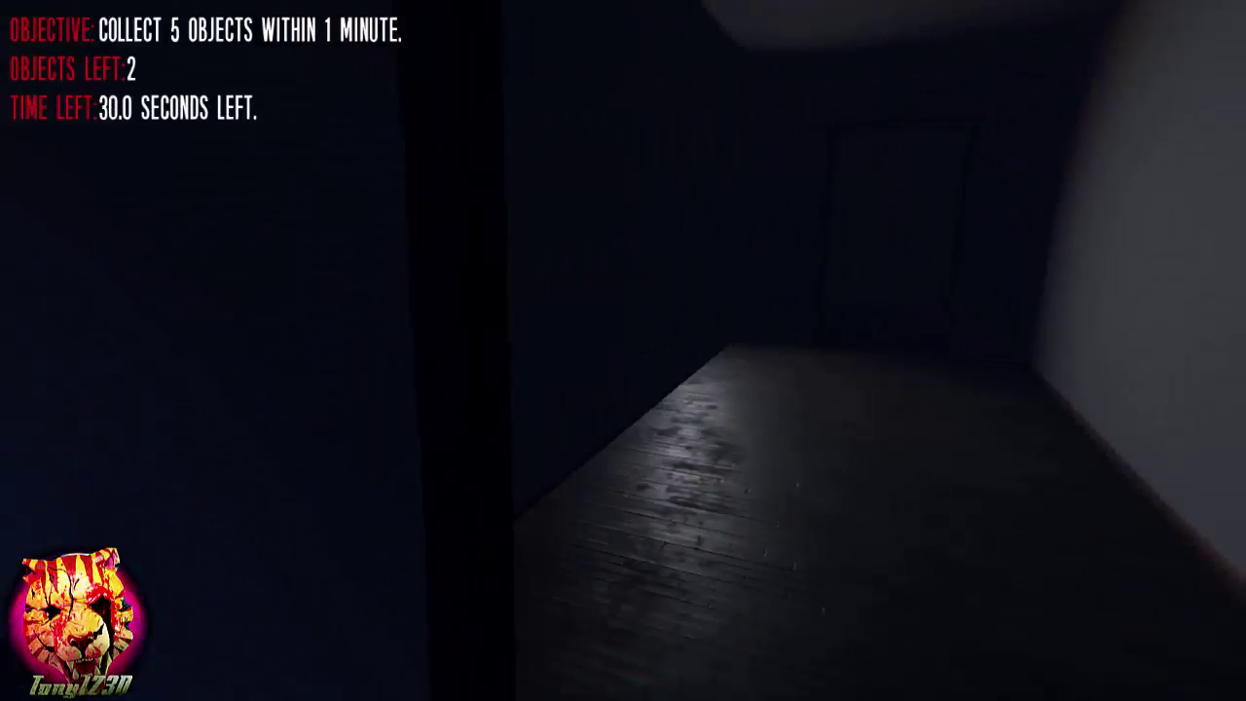
{"action": "key", "text": "w"}
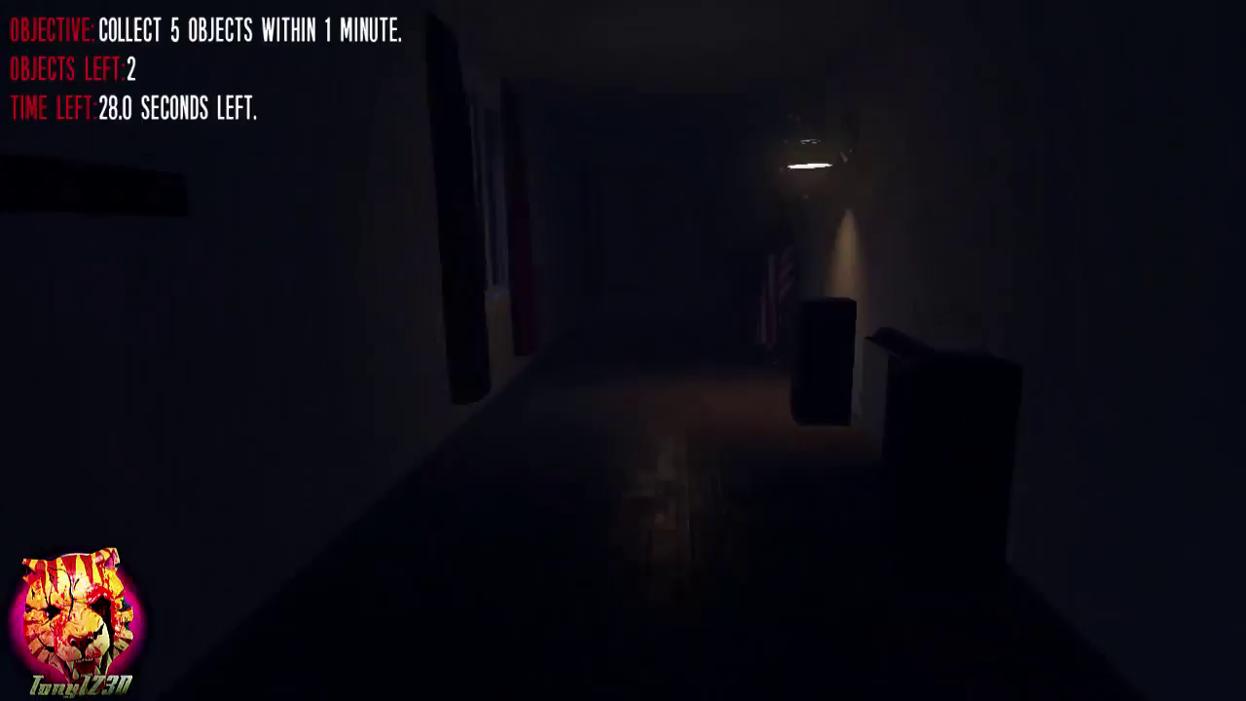
{"action": "key", "text": "w"}
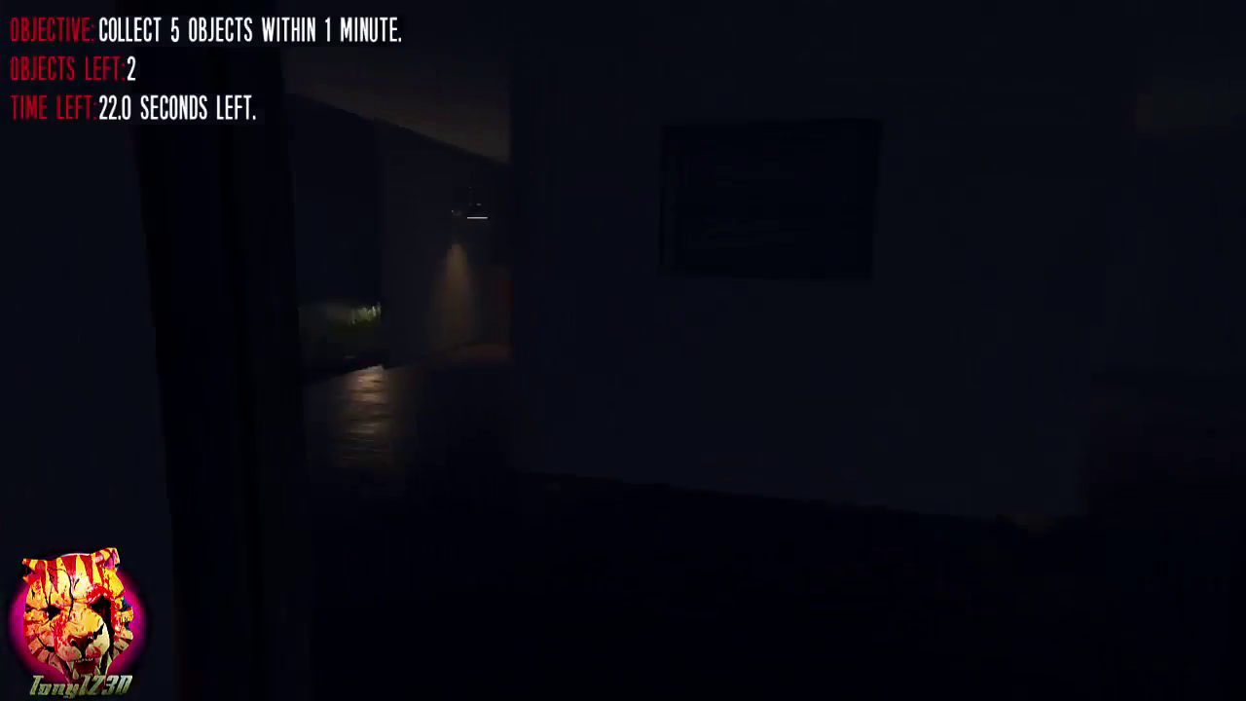
{"action": "key", "text": "w"}
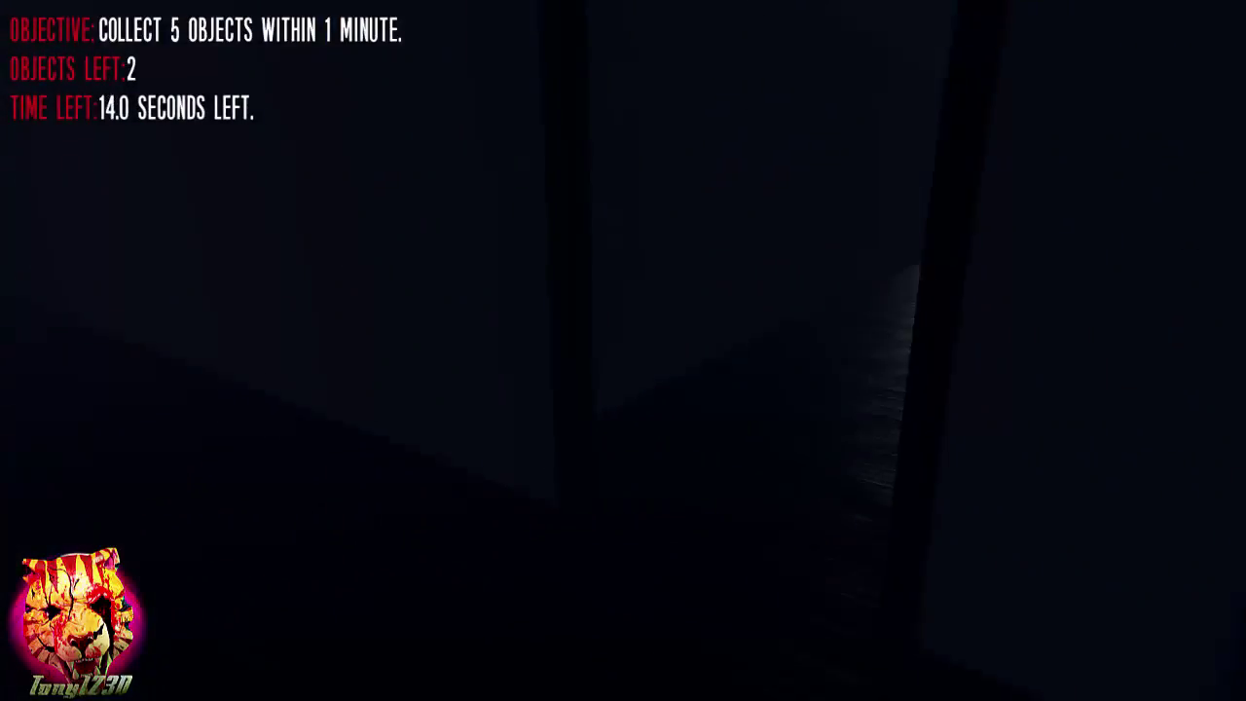
{"action": "key", "text": "w"}
{"action": "key", "text": "w"}
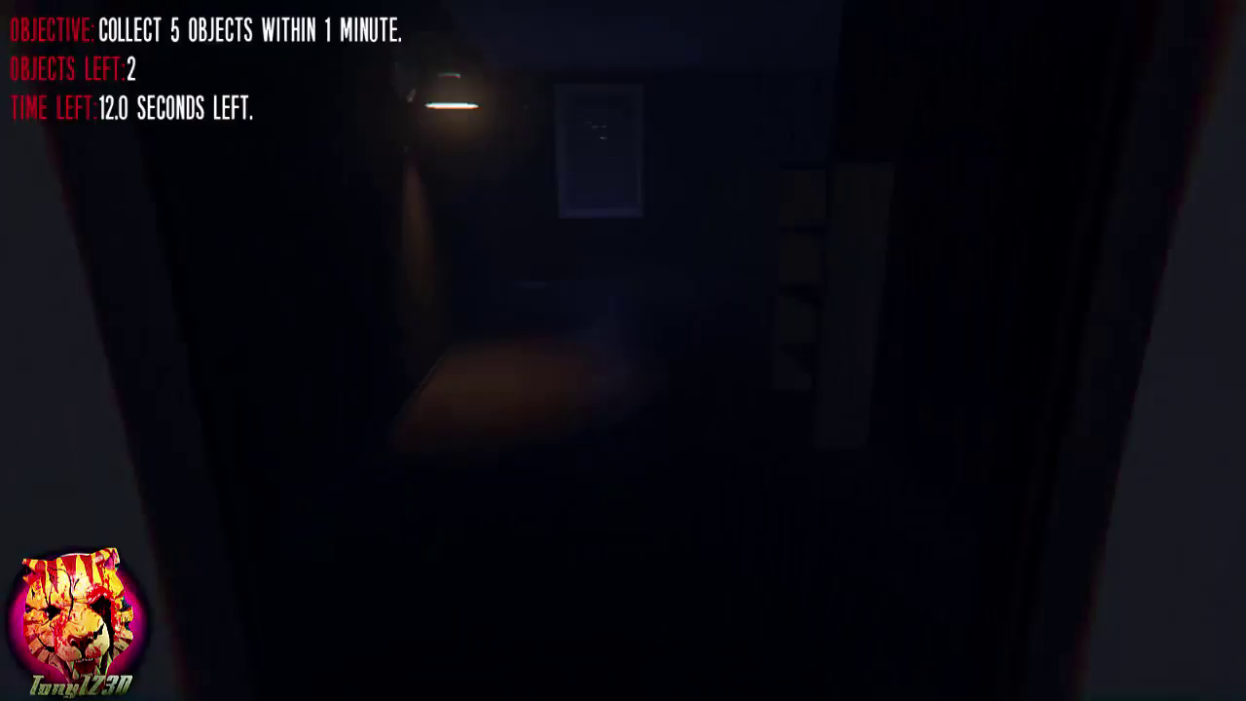
{"action": "key", "text": "w"}
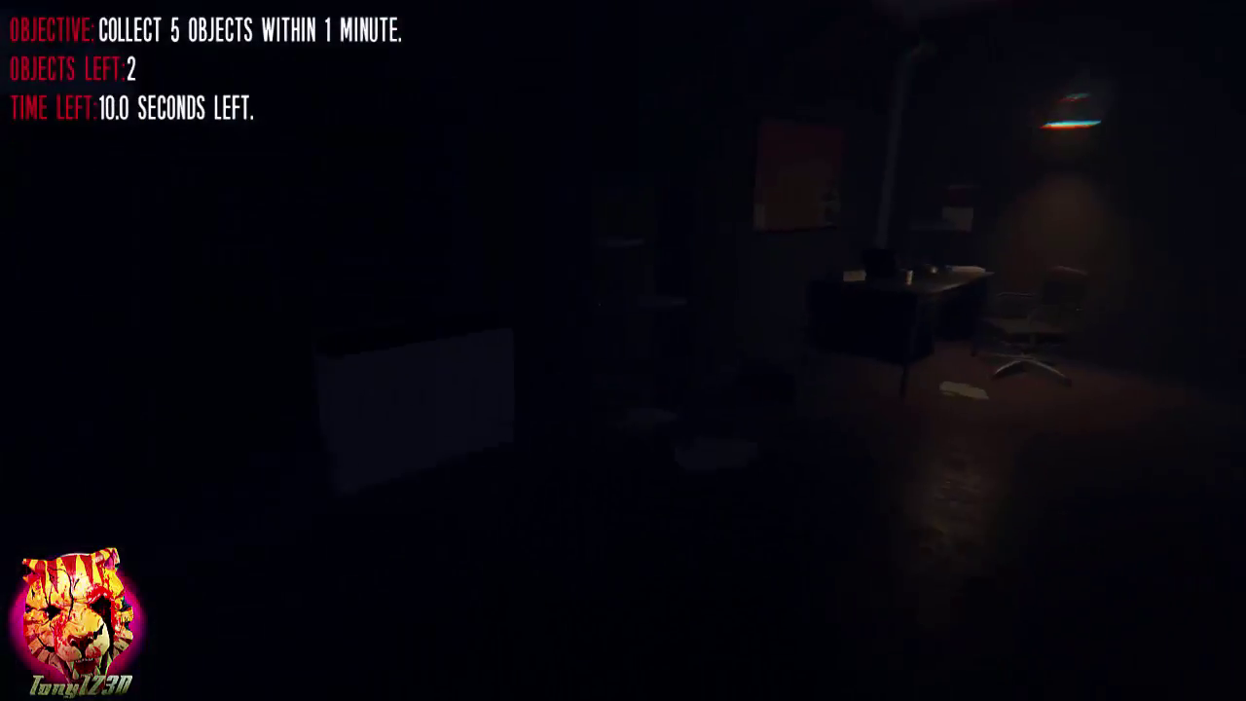
{"action": "key", "text": "w"}
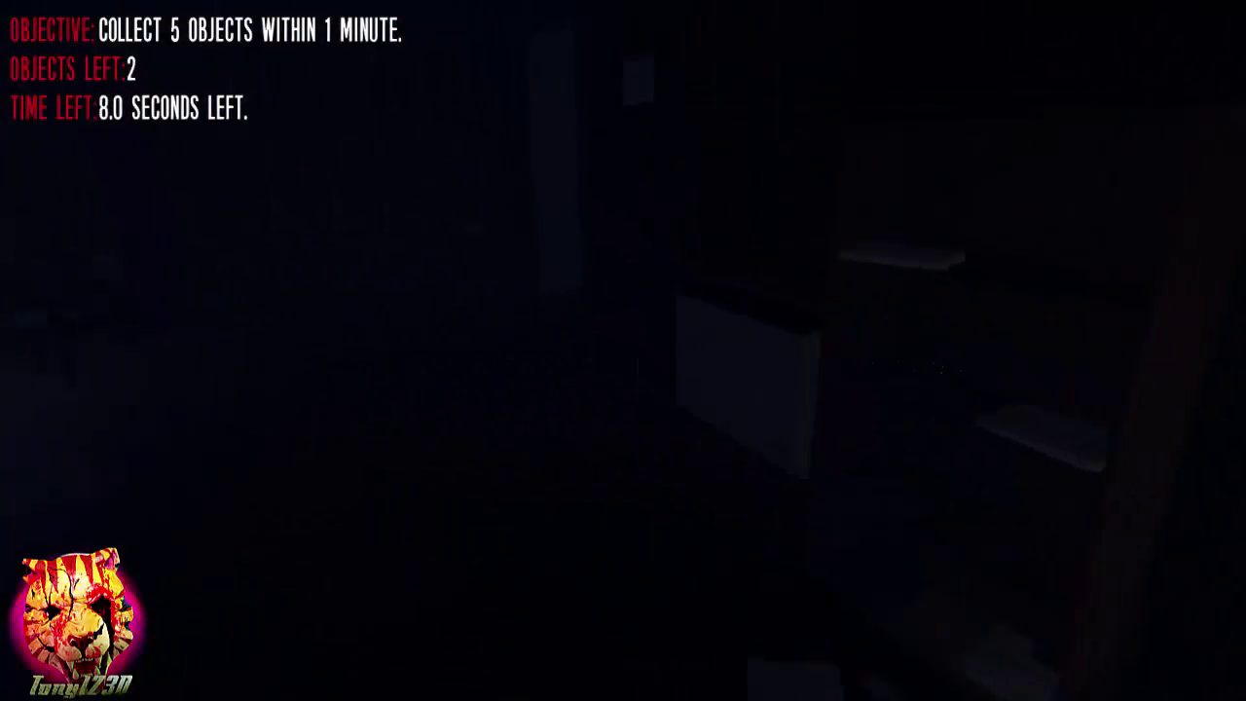
{"action": "key", "text": "w"}
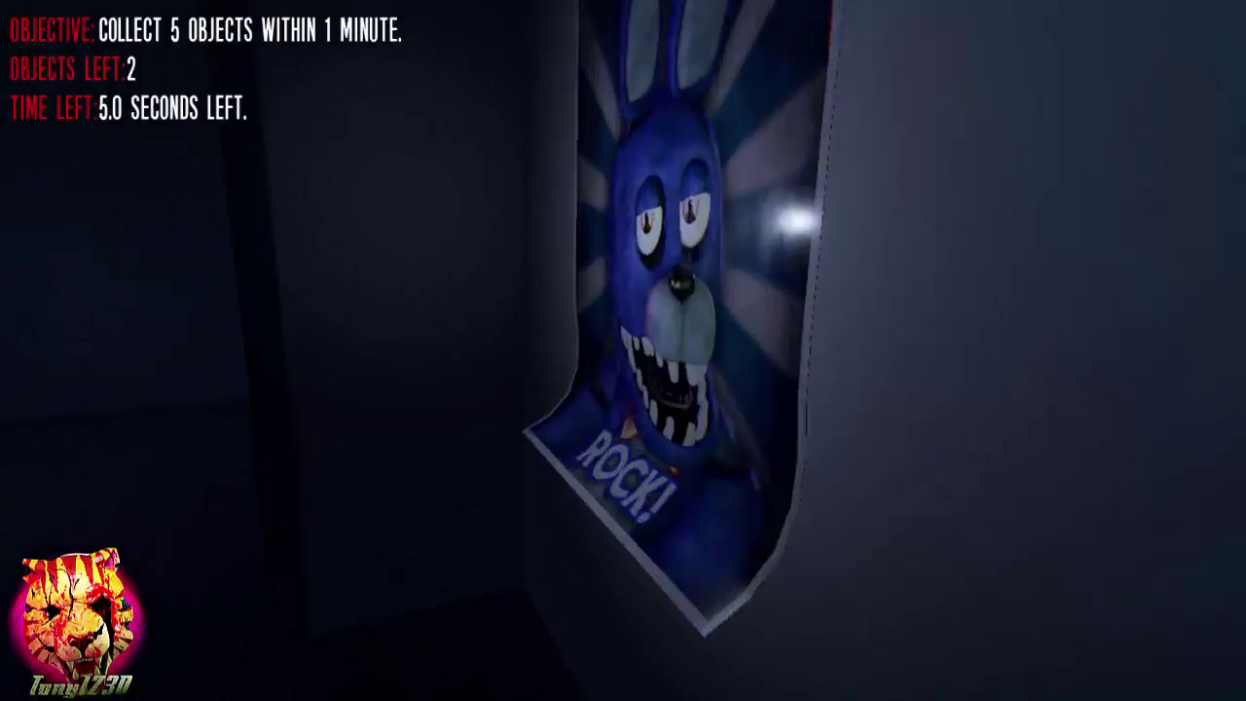
Step: Pick up the blue poster from the hallway wall
{"action": "left_click", "coordinate": [624, 350]}
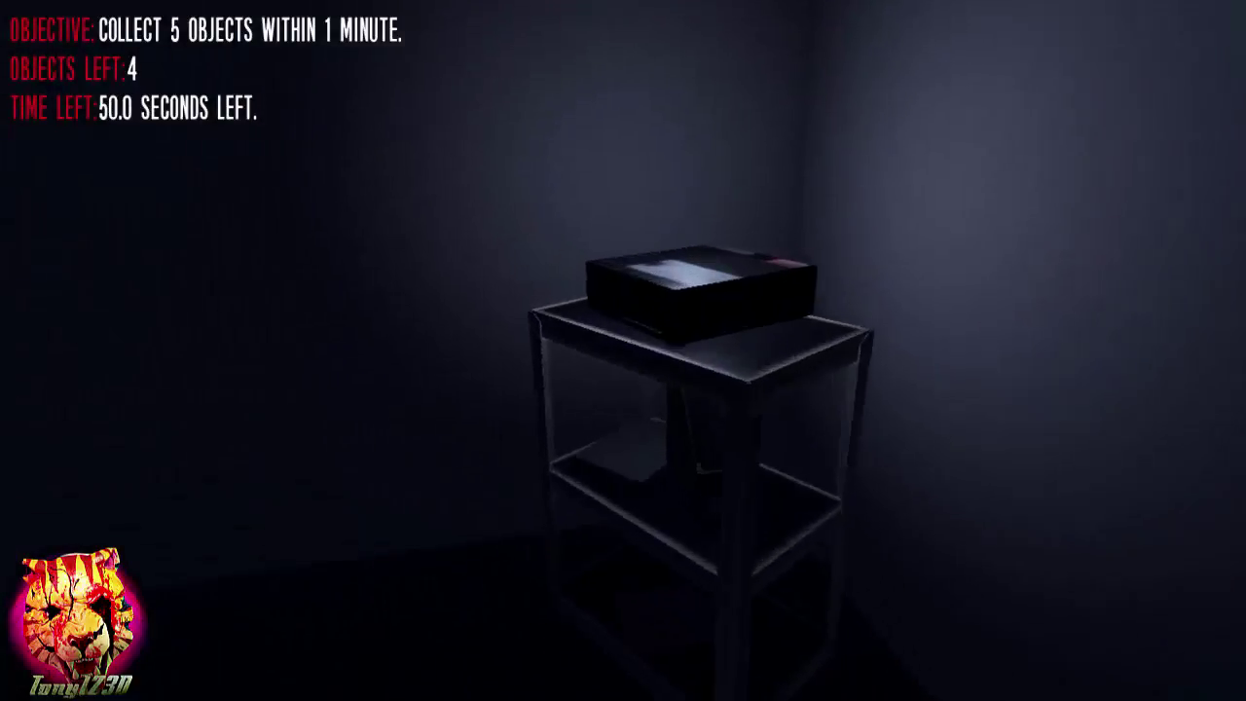
Step: Pick up the box from the shelf
{"action": "left_click", "coordinate": [623, 350]}
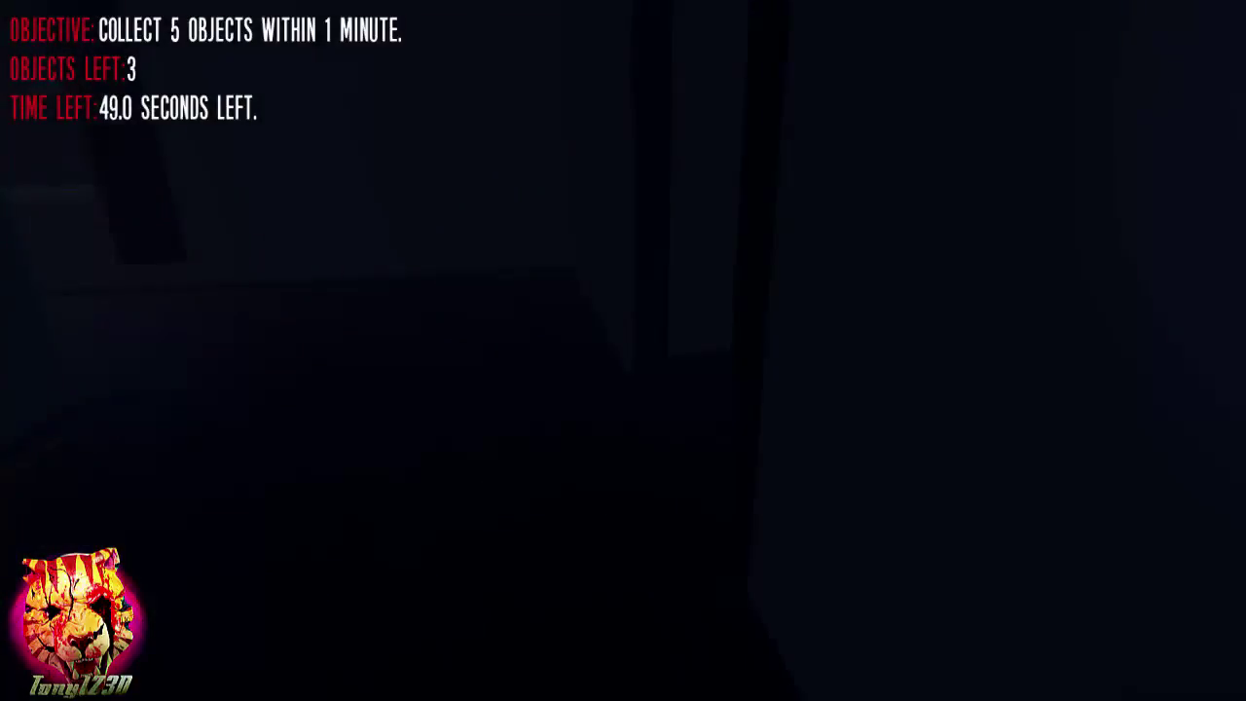